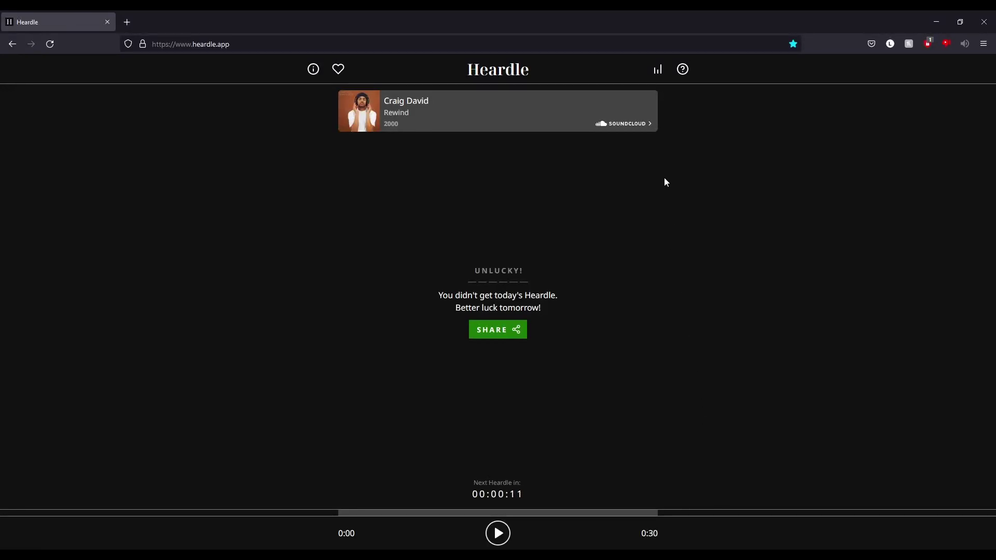
Step: Look over the Scores tab in the statistics dialog, then close it to reach today's empty six-slot board
left_click(657, 70)
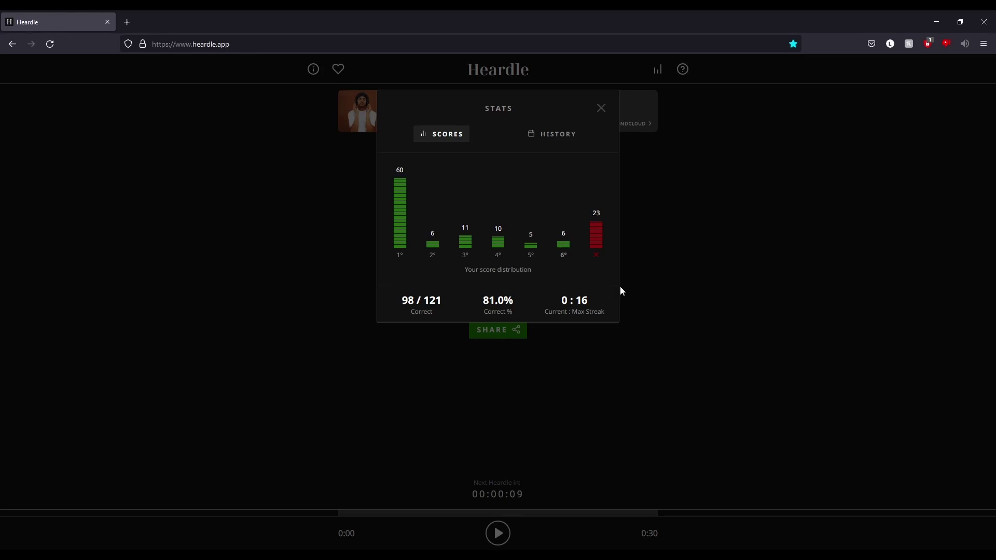
double_click(562, 303)
left_click(610, 223)
left_click(603, 109)
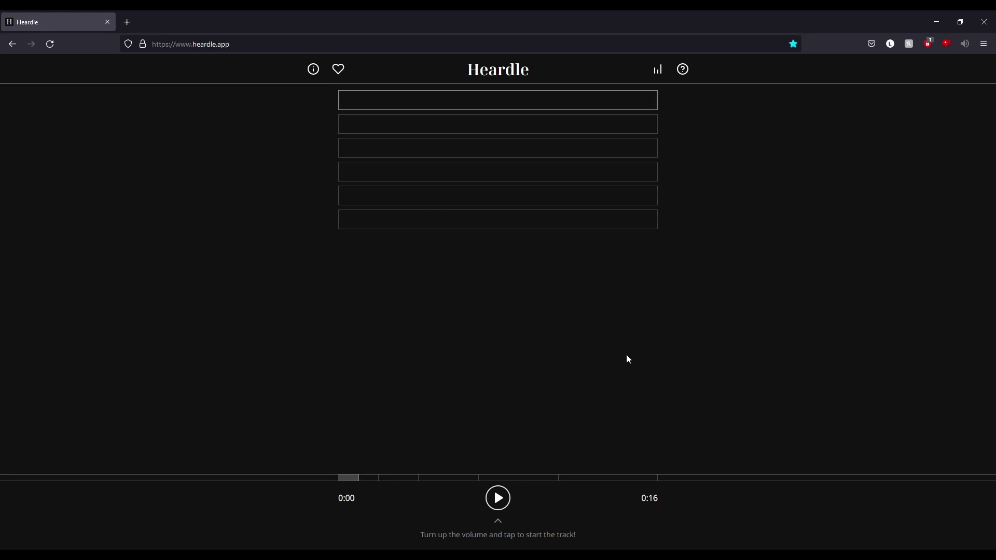
Step: Play the one-second clip and submit ASAP Rocky's 'Praise The Lord (Da Shine)' from the 'prai' search
left_click(497, 498)
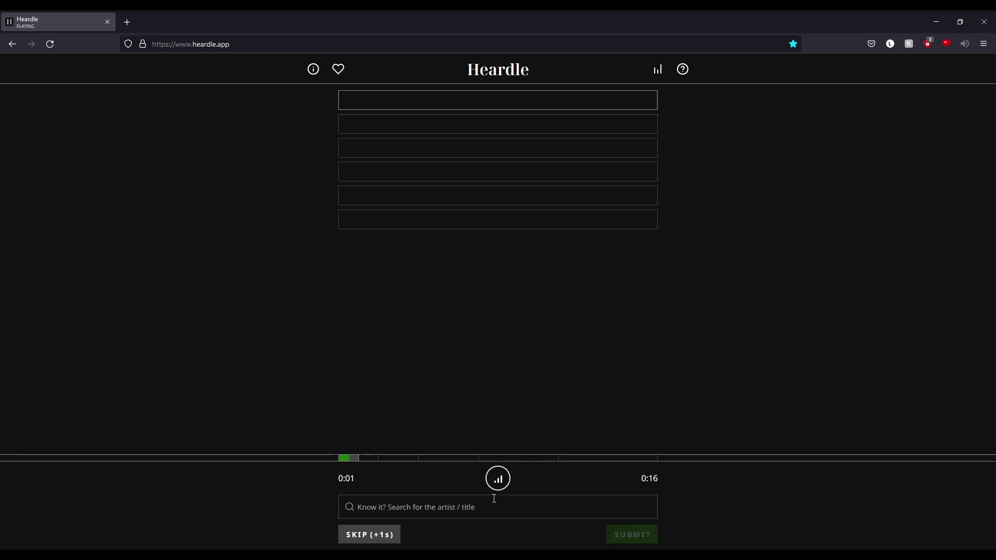
left_click(485, 508)
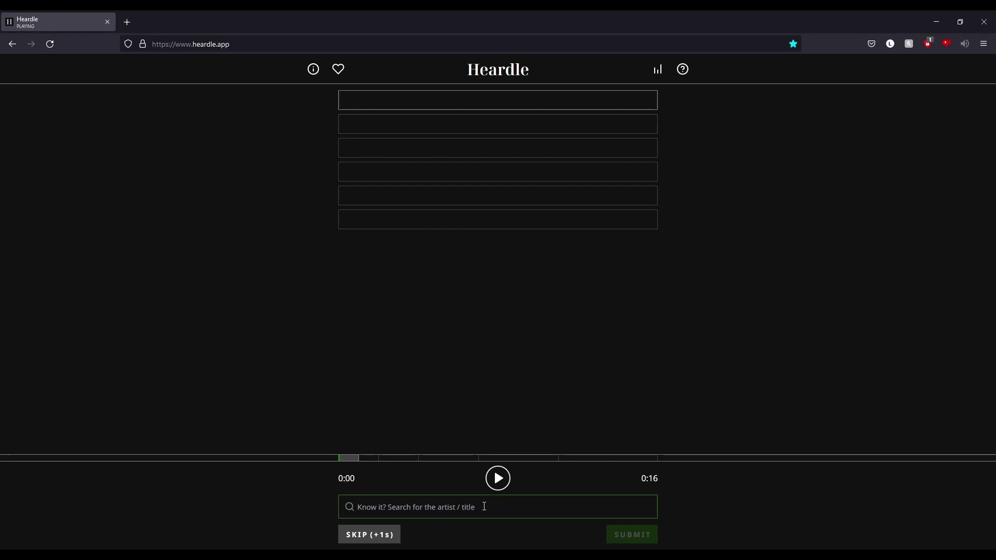
type("prai")
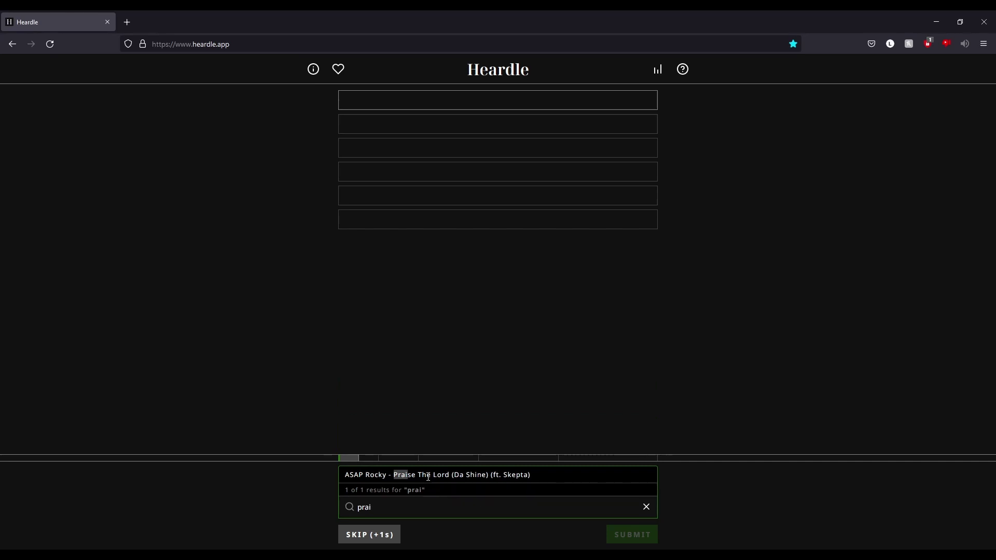
left_click(426, 475)
left_click(641, 541)
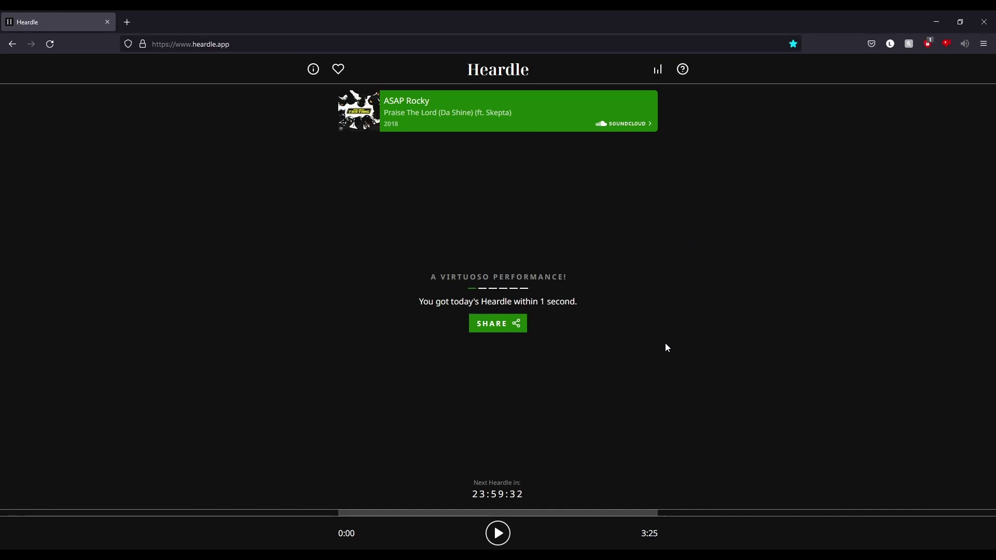
left_click(658, 69)
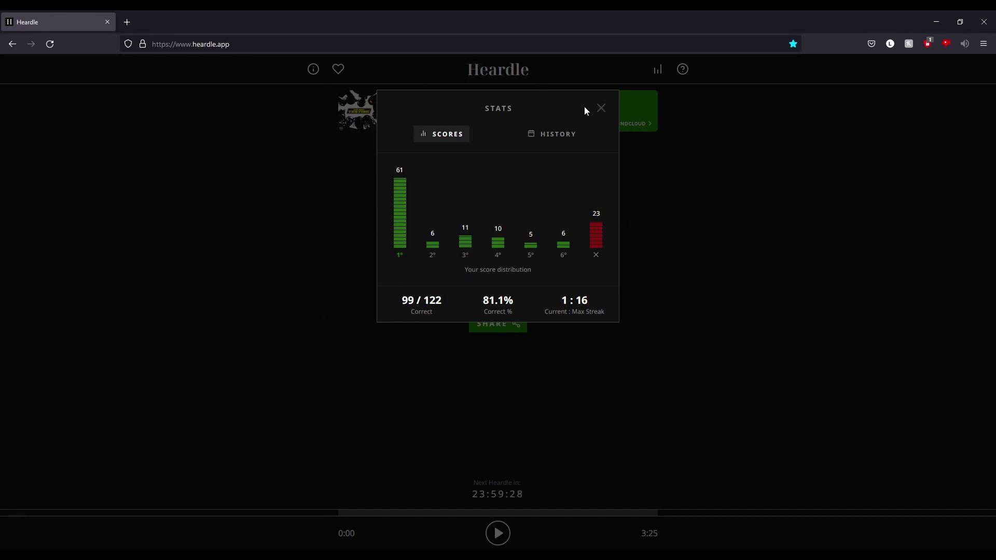
left_click(602, 108)
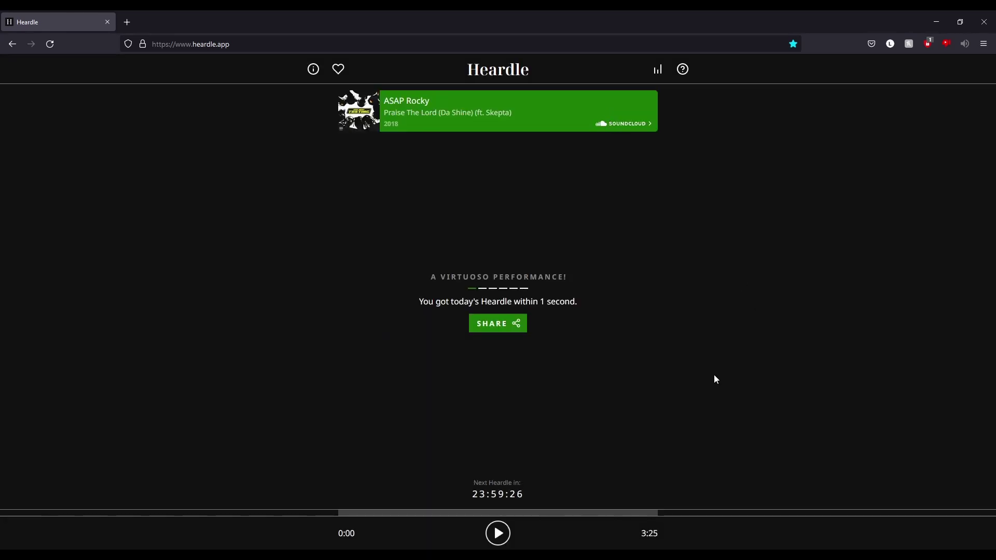